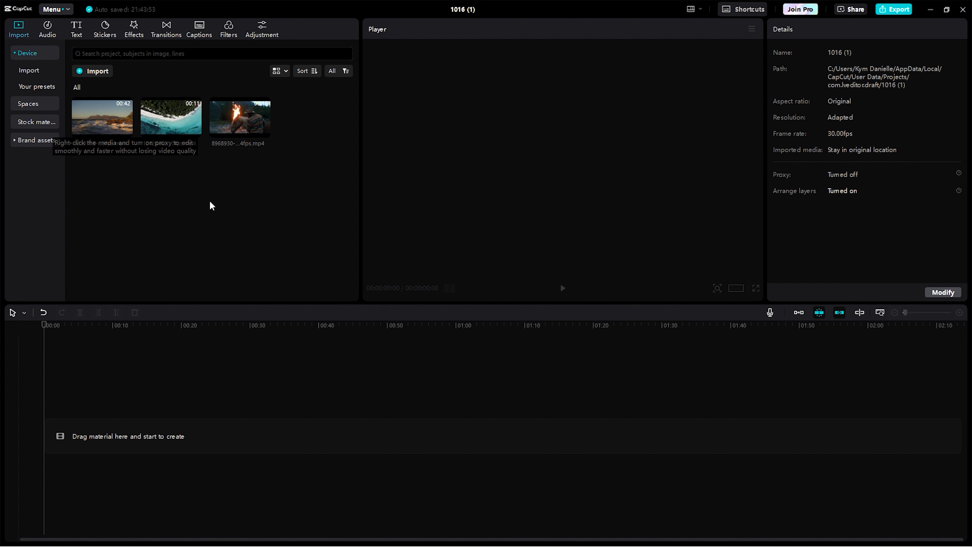
- Switch to the browser and look through the free stock photos on the Pexels home page
key("alt+Tab")
key("alt+Tab")
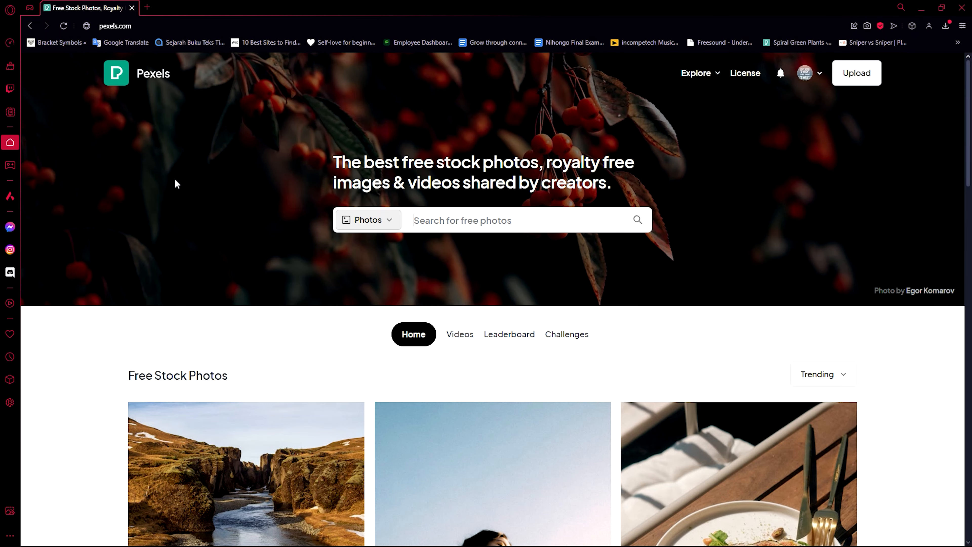
scroll(285, 213, "down", 5)
scroll(312, 243, "up", 5)
scroll(289, 210, "down", 5)
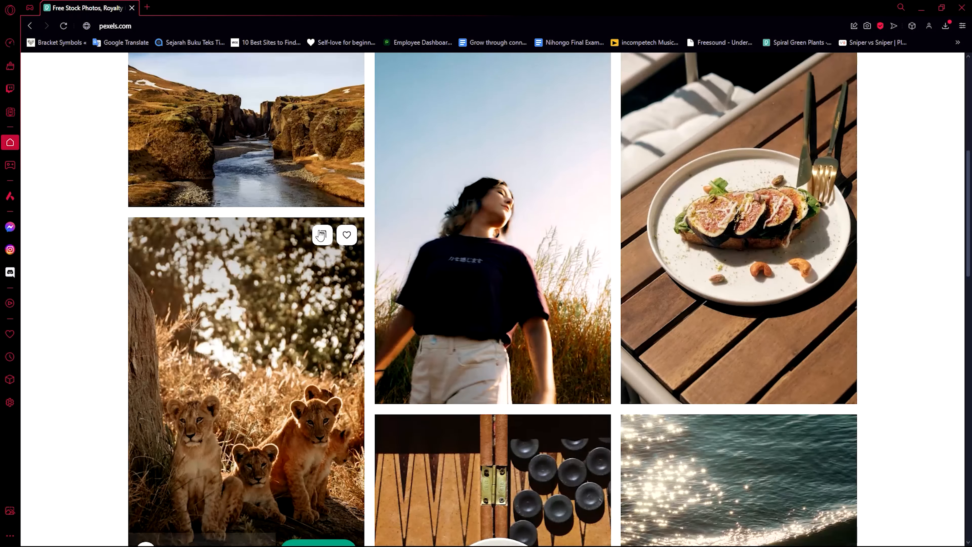
scroll(367, 243, "up", 5)
scroll(352, 261, "down", 5)
scroll(360, 239, "up", 4)
- Switch Pexels from photos to videos and browse the trending free stock videos
left_click(367, 170)
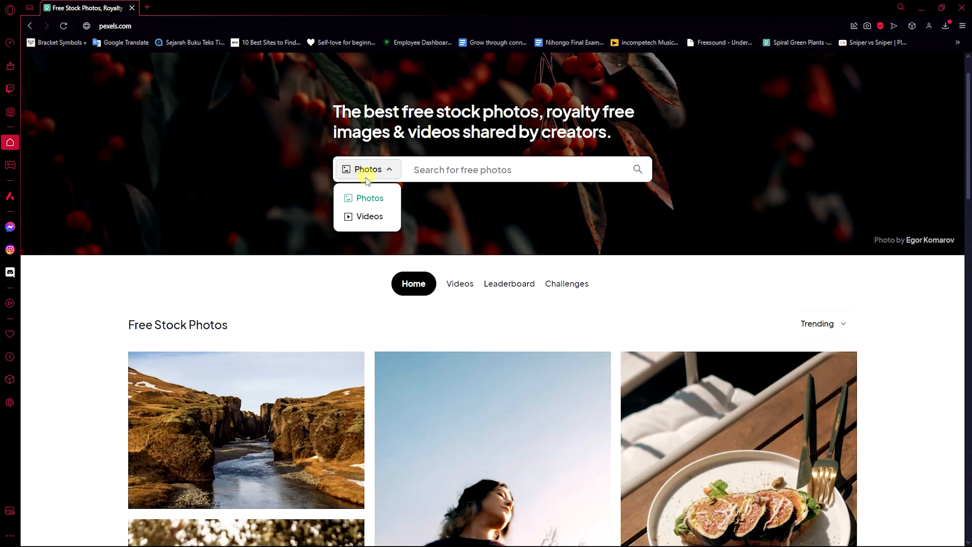
left_click(369, 216)
scroll(358, 273, "down", 5)
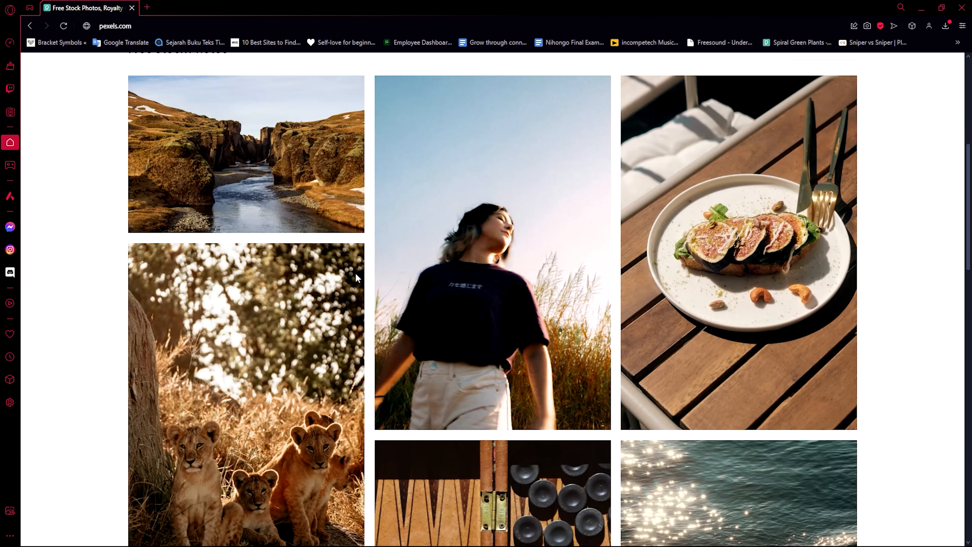
scroll(382, 279, "up", 6)
left_click(458, 339)
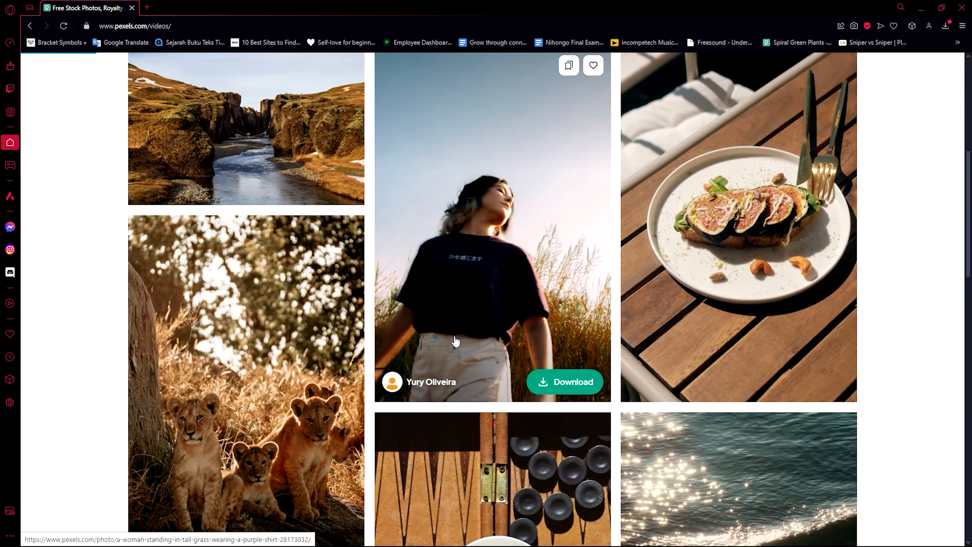
scroll(446, 291, "up", 5)
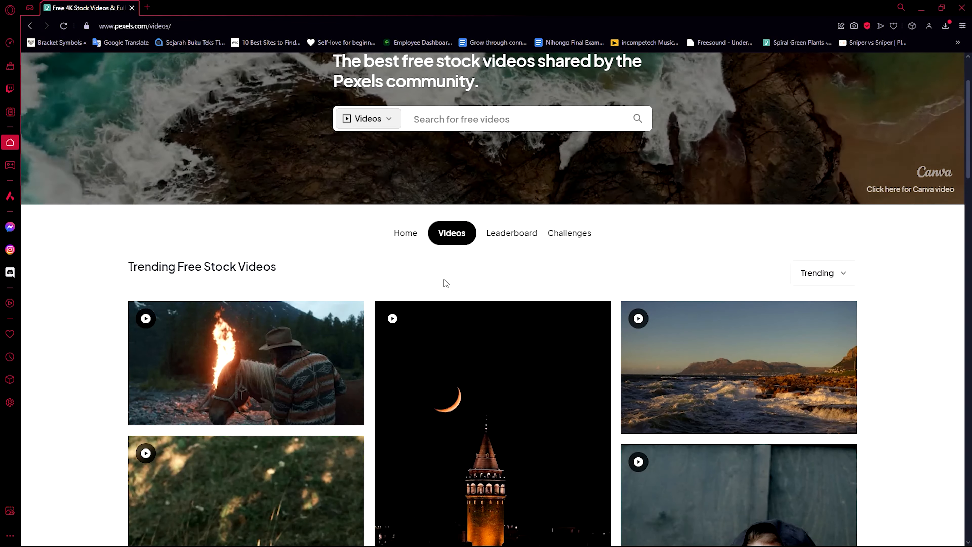
scroll(619, 303, "down", 6)
scroll(618, 306, "up", 5)
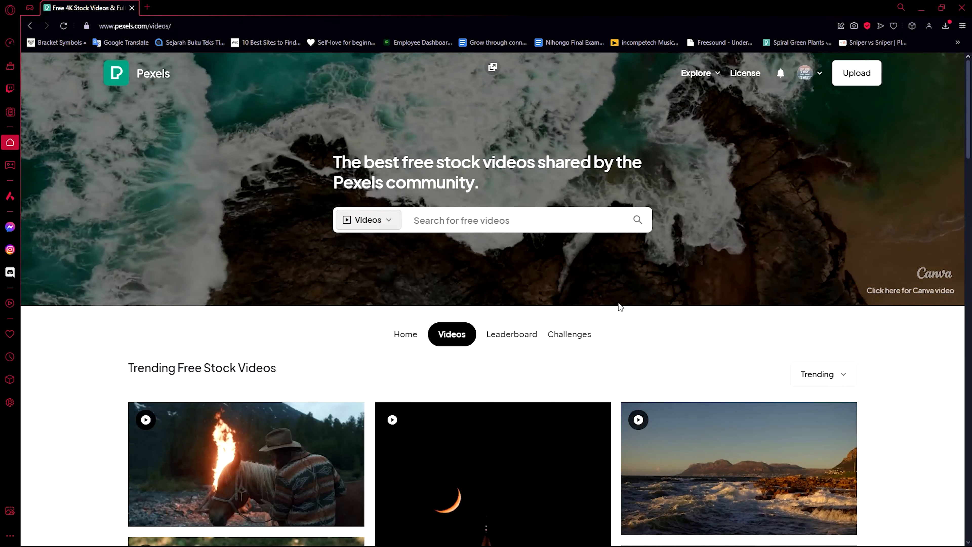
scroll(620, 309, "down", 11)
scroll(903, 351, "up", 10)
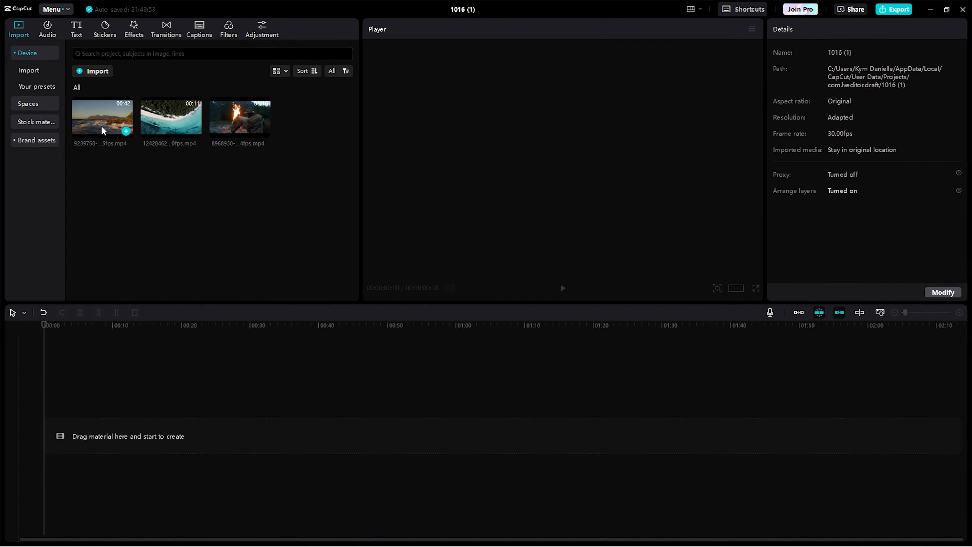
- Stack the rocky coast, aerial beach and horse clips on three tracks from bottom to top, all starting at 00:00
left_click_drag(124, 129, 113, 438)
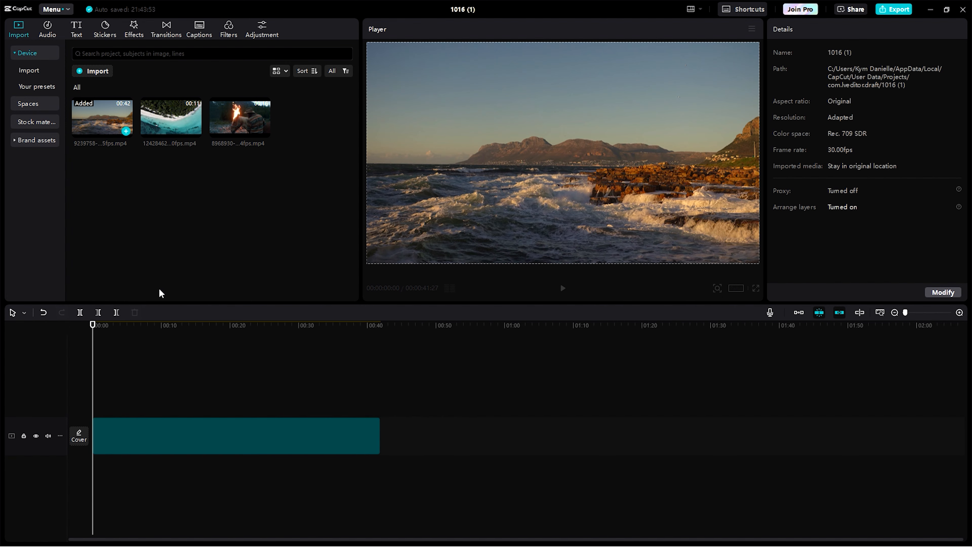
left_click_drag(168, 131, 97, 406)
left_click_drag(239, 116, 130, 373)
left_click(135, 410)
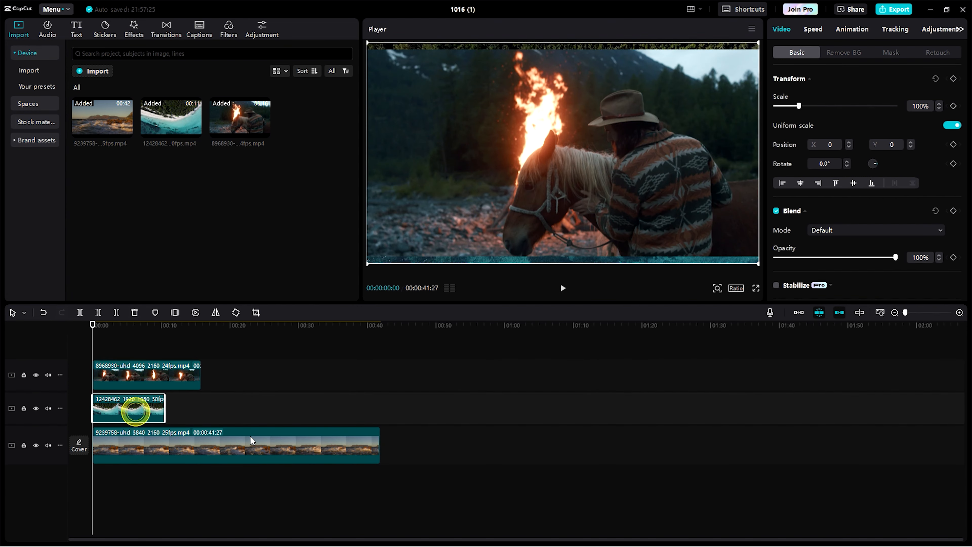
- Trim the coast clip and the horse clip to end together with the beach clip at 00:00:10:15
left_click(252, 440)
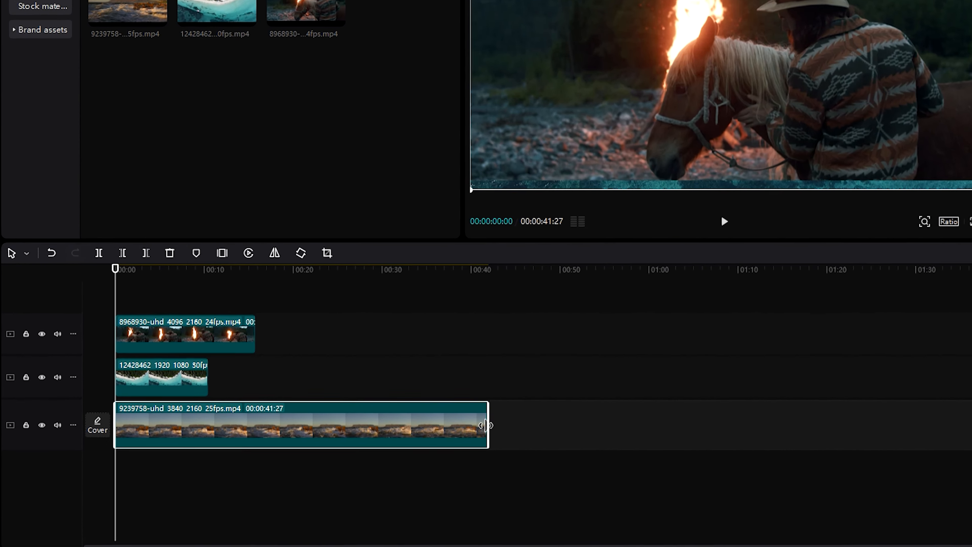
left_click_drag(378, 445, 211, 446)
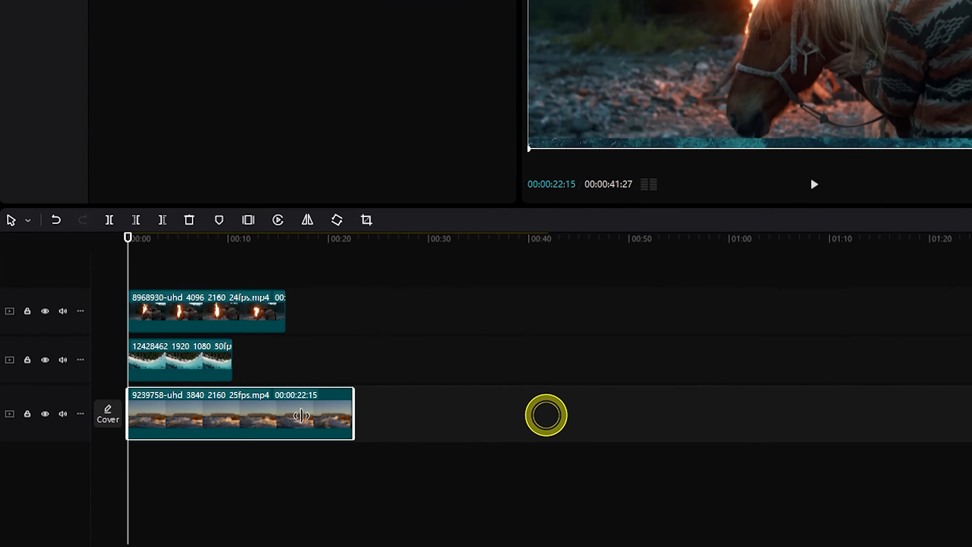
left_click_drag(301, 416, 233, 415)
left_click(283, 319)
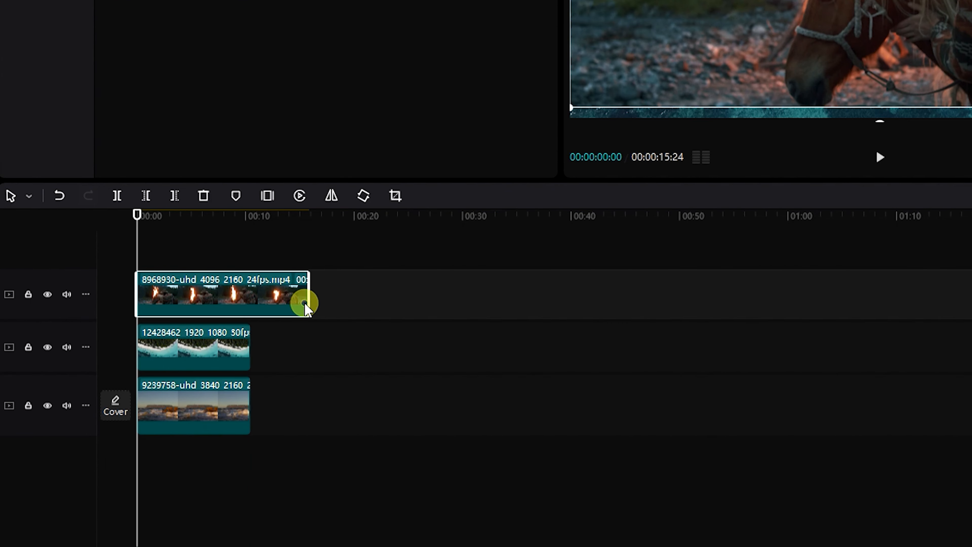
left_click_drag(306, 307, 251, 306)
- Enlarge the horse clip to 107% scale so it fills the whole frame
left_click(265, 215)
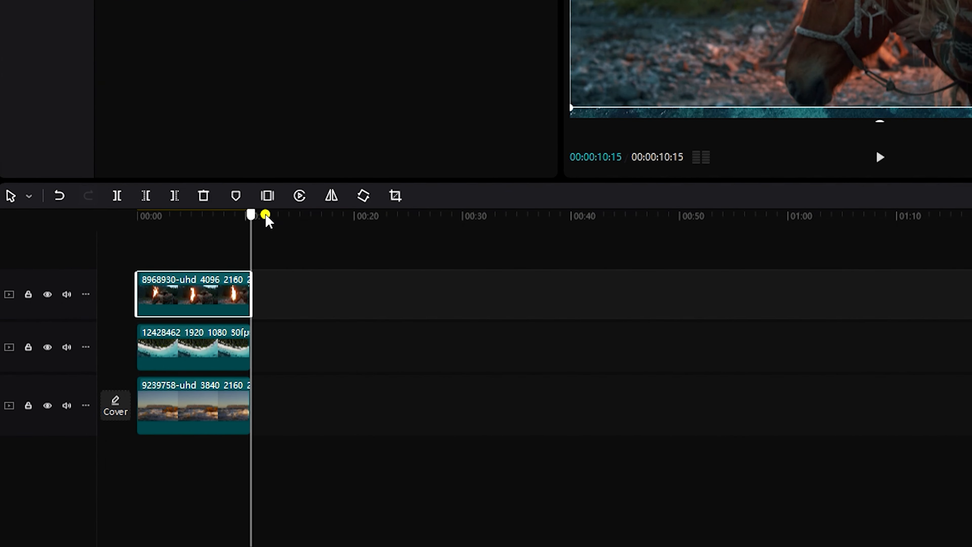
left_click_drag(251, 214, 185, 235)
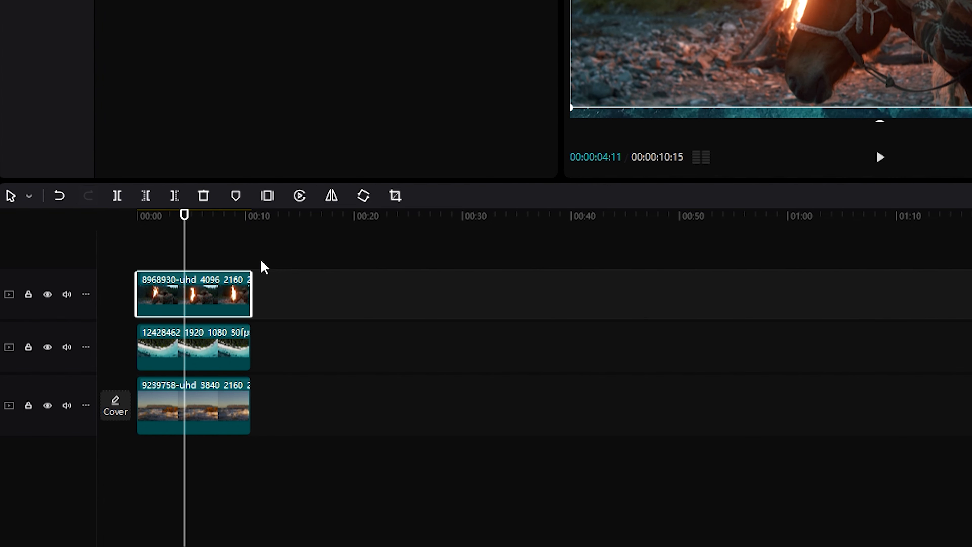
left_click(252, 263)
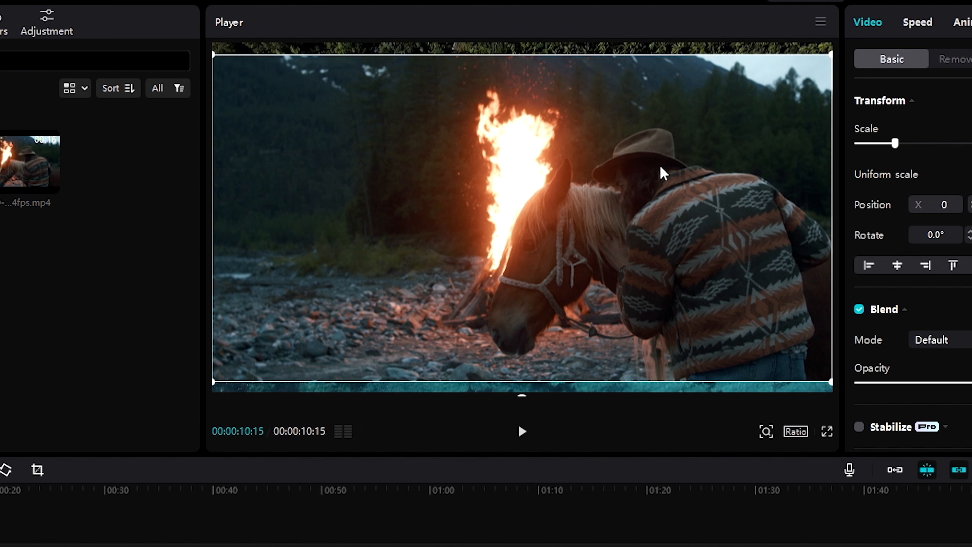
left_click_drag(831, 55, 834, 47)
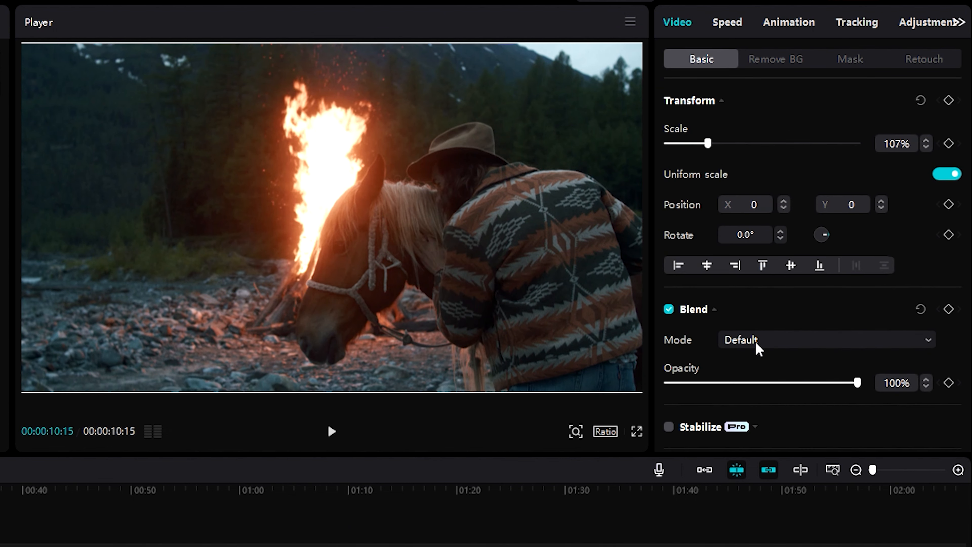
- Lower the blend opacity of the horse clip to 71% and of the beach clip to 70%
left_click(720, 310)
left_click(719, 308)
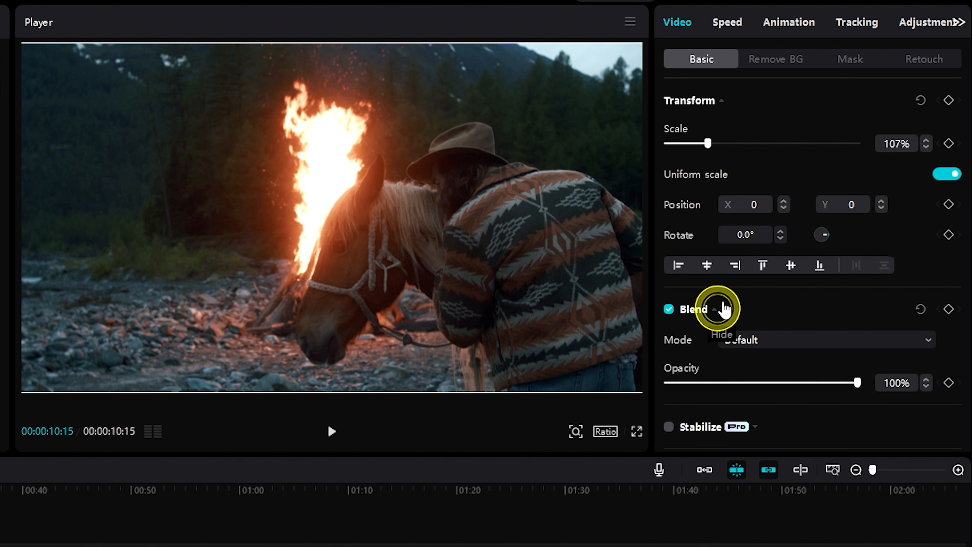
left_click_drag(858, 383, 801, 383)
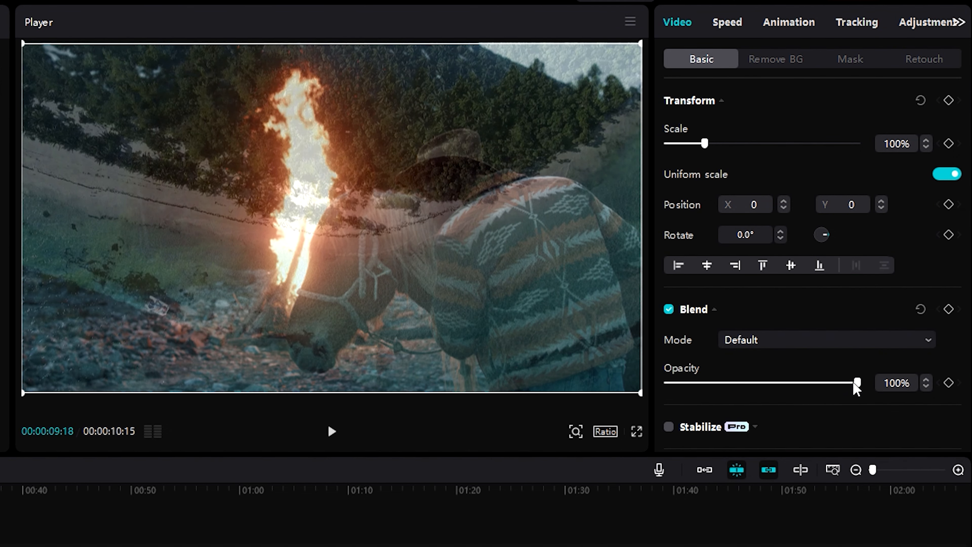
left_click_drag(857, 383, 799, 384)
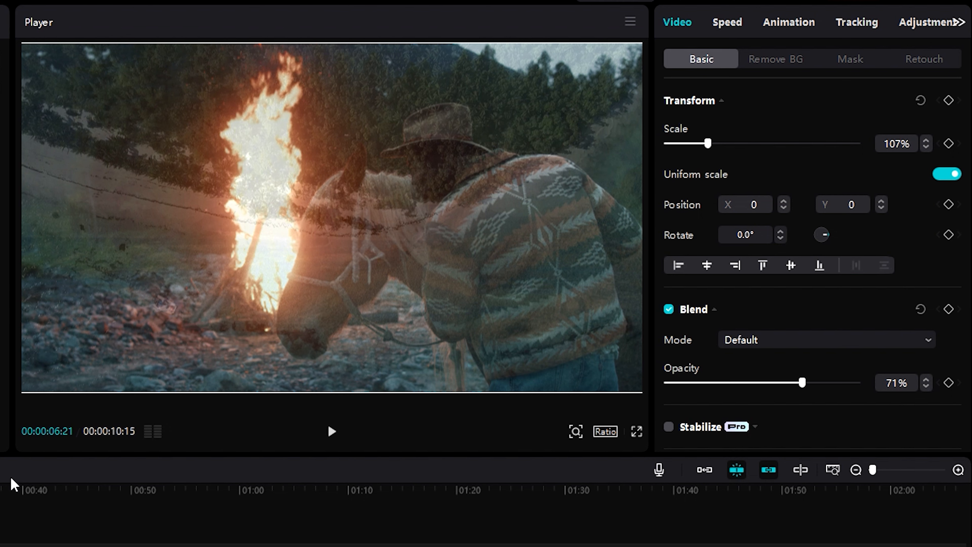
- Apply a Horizontal mask to the horse clip with feather 22 and rotate it to -74°
left_click(848, 59)
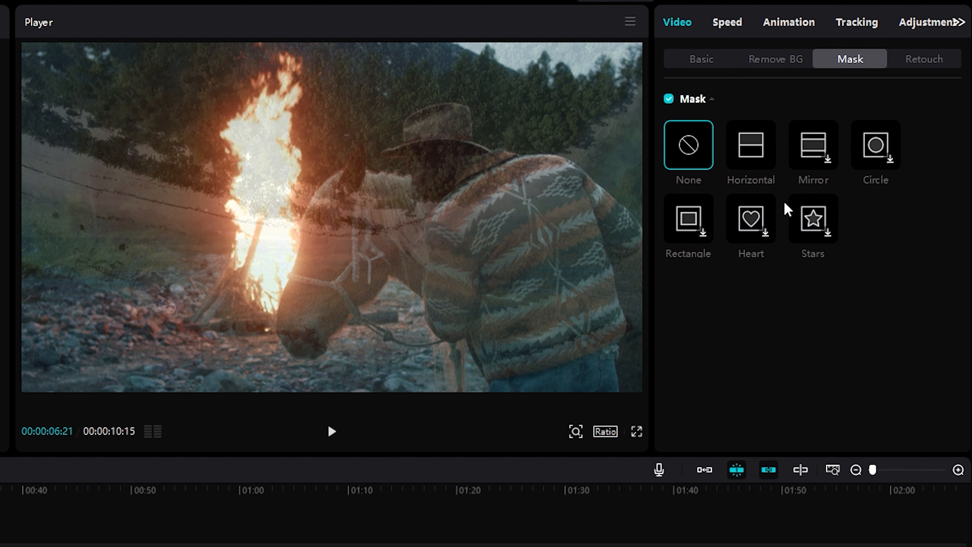
left_click(752, 147)
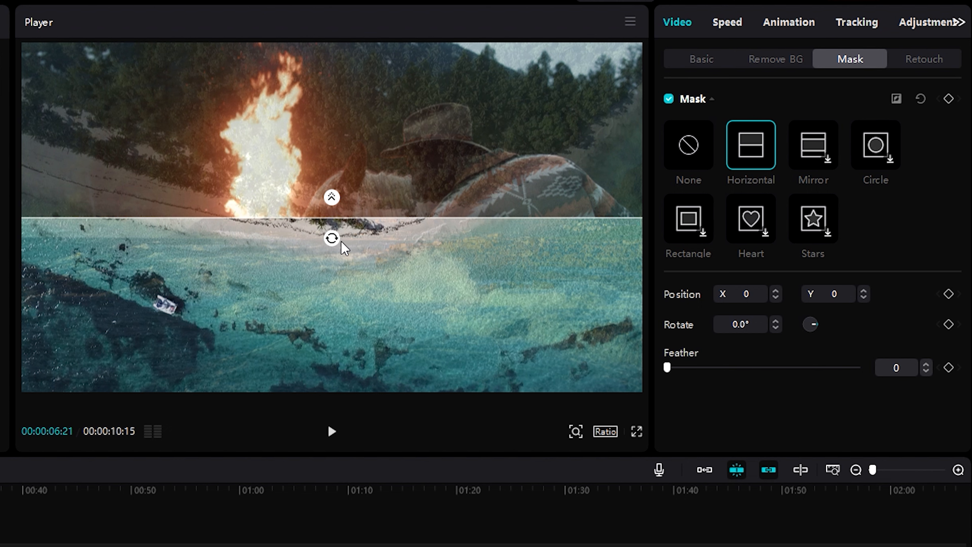
mouse_move(331, 198)
left_mouse_down()
mouse_move(335, 182)
mouse_move(335, 192)
left_mouse_up()
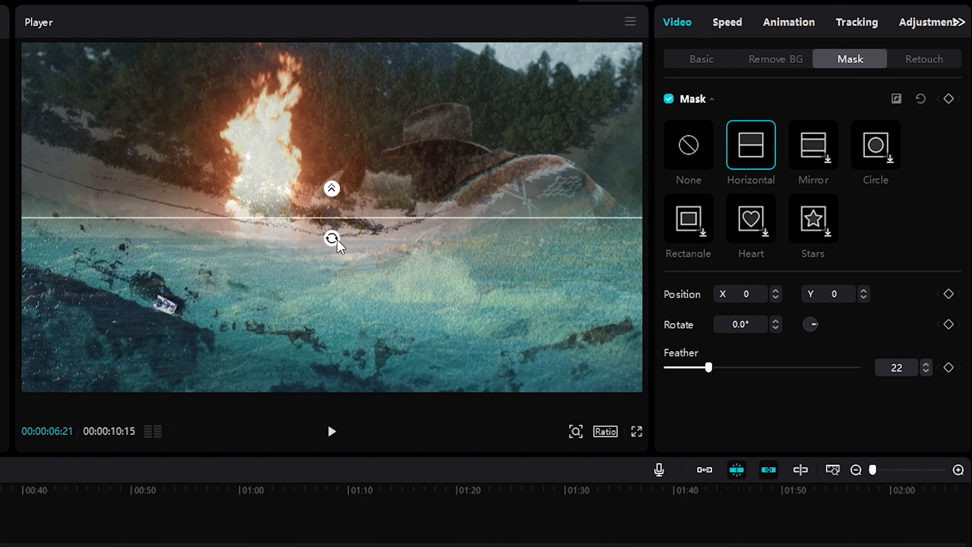
left_click_drag(333, 239, 624, 159)
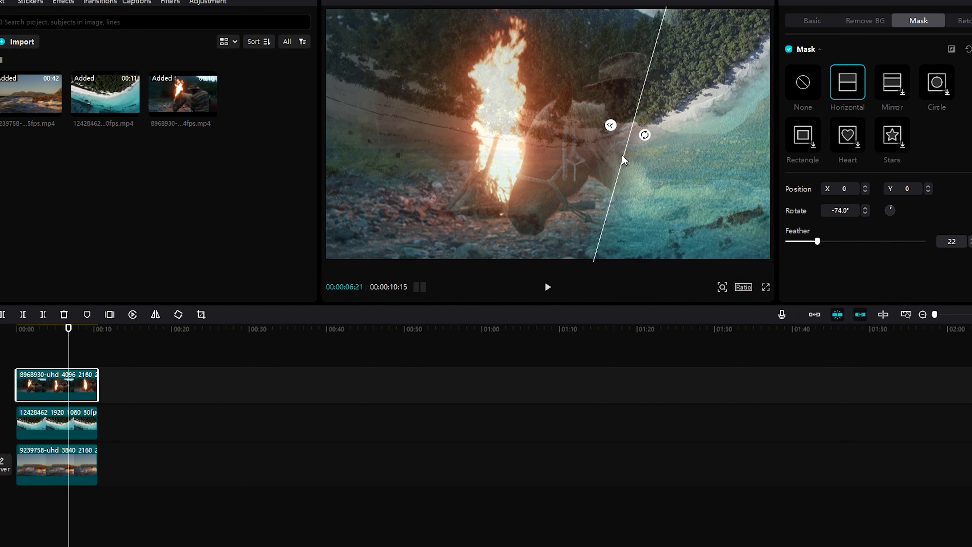
- Apply a Horizontal mask to the beach clip with feather 41, rotated to -68° and positioned at about X -398, Y 20
left_click(82, 421)
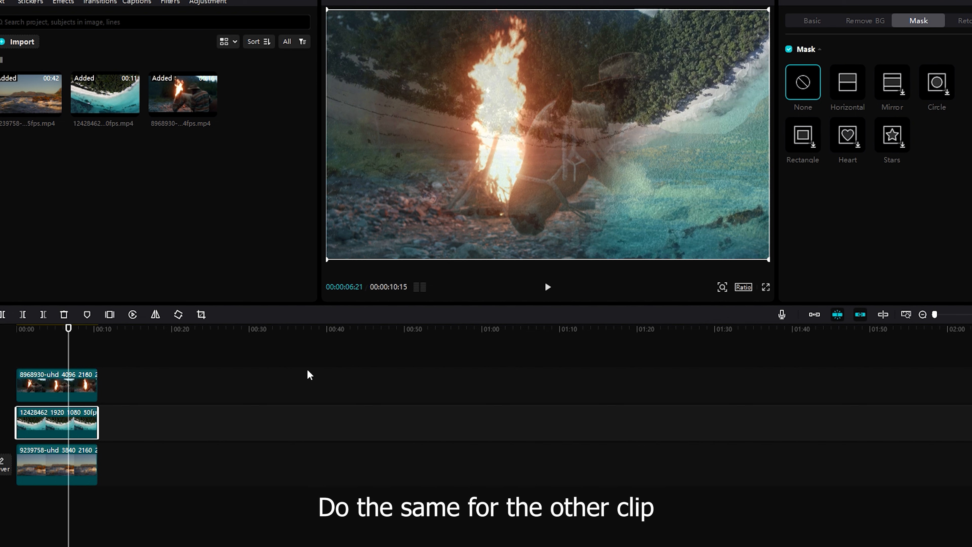
left_click(846, 85)
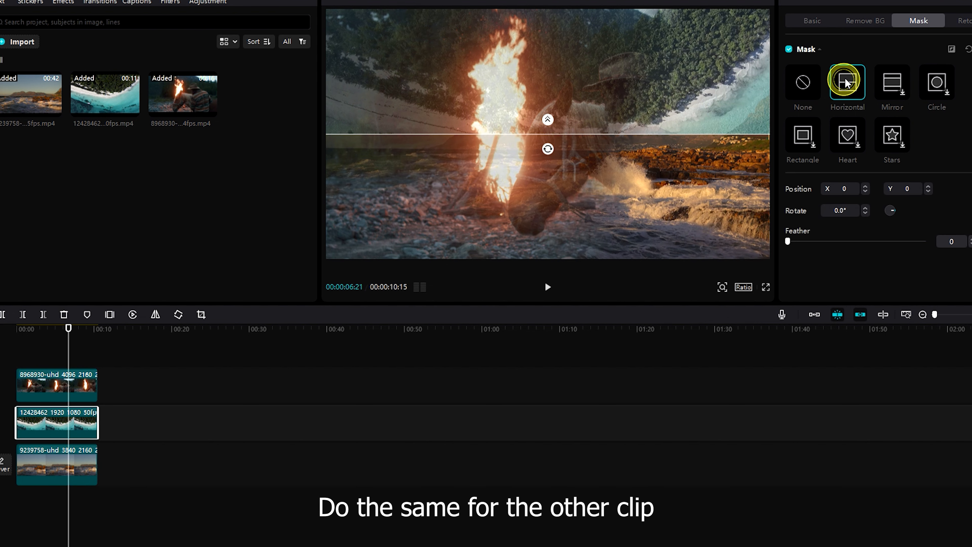
left_click_drag(549, 147, 443, 157)
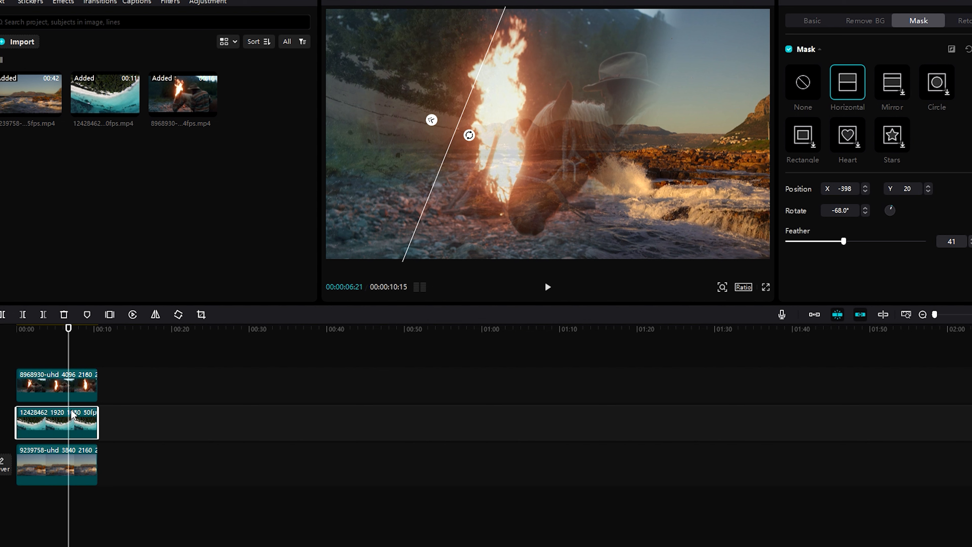
- Shift the horse clip's mask line to about X 883, Y 30
left_click(76, 384)
left_click_drag(616, 157, 642, 163)
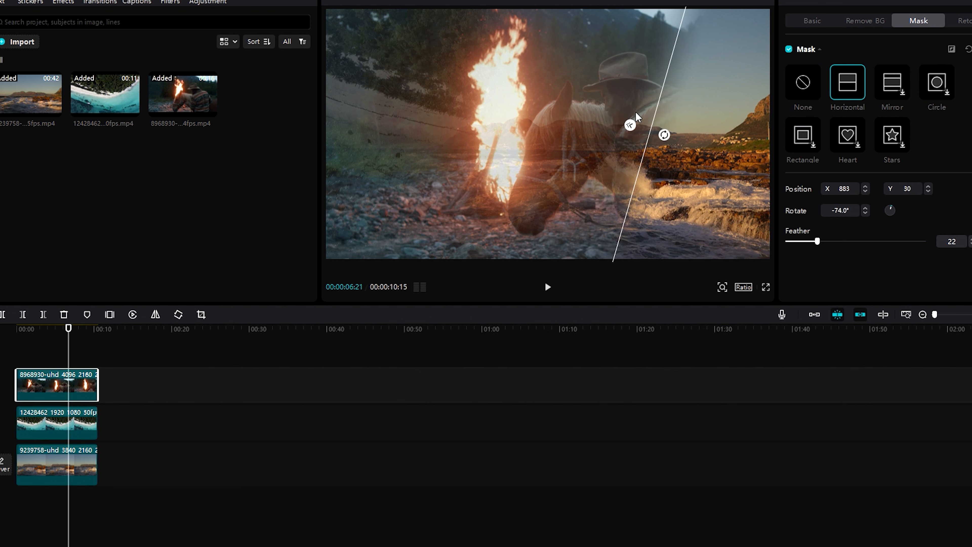
- Restore the beach clip and the horse clip to full opacity
left_click(42, 429)
left_click(817, 20)
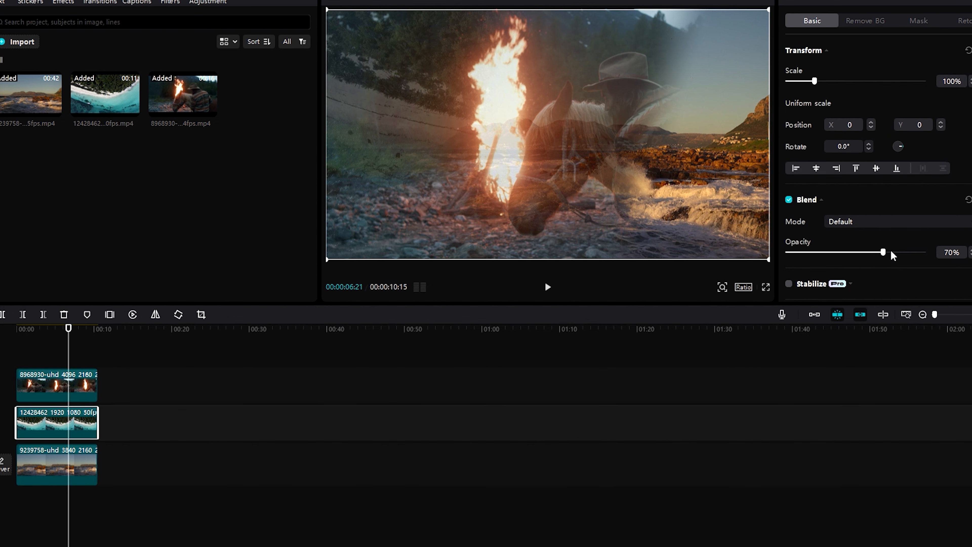
left_click_drag(888, 252, 960, 254)
left_click(69, 381)
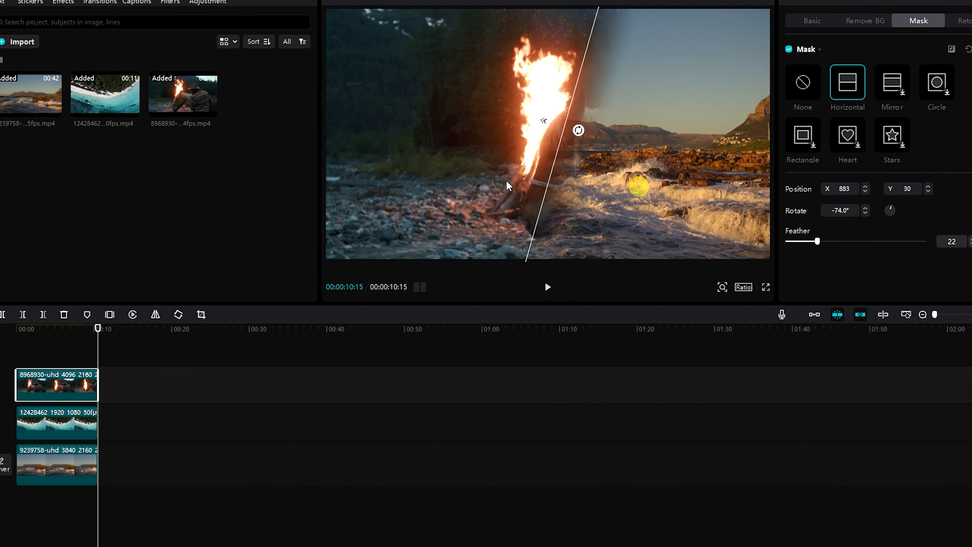
- Reposition the horse clip's mask line to about X 942, Y -54, just beyond the horse and the man's hat
left_click_drag(580, 130, 635, 204)
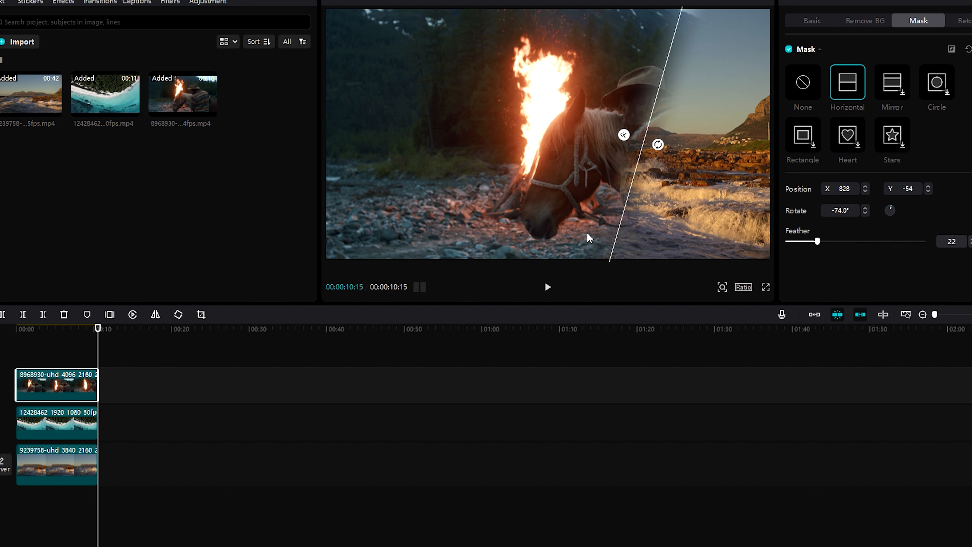
left_click_drag(631, 198, 643, 196)
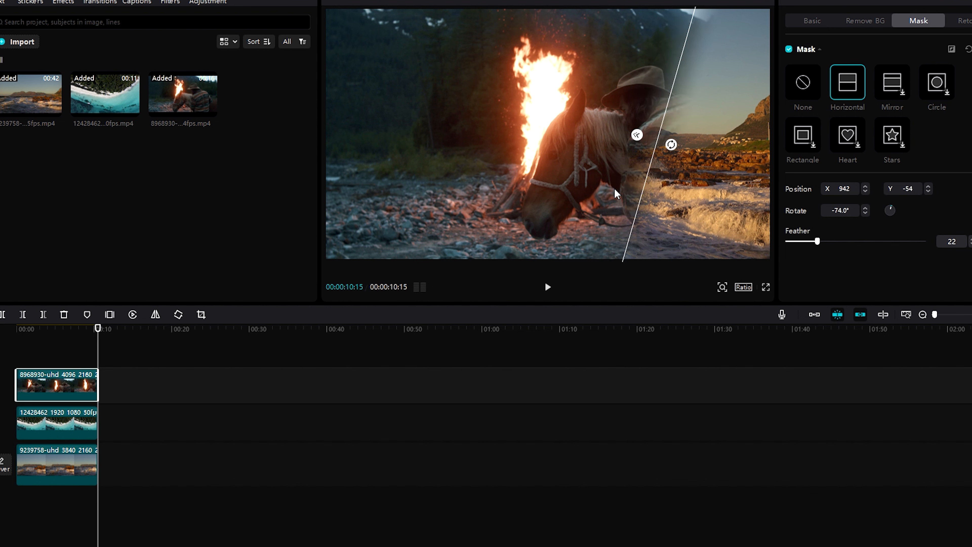
left_click(582, 410)
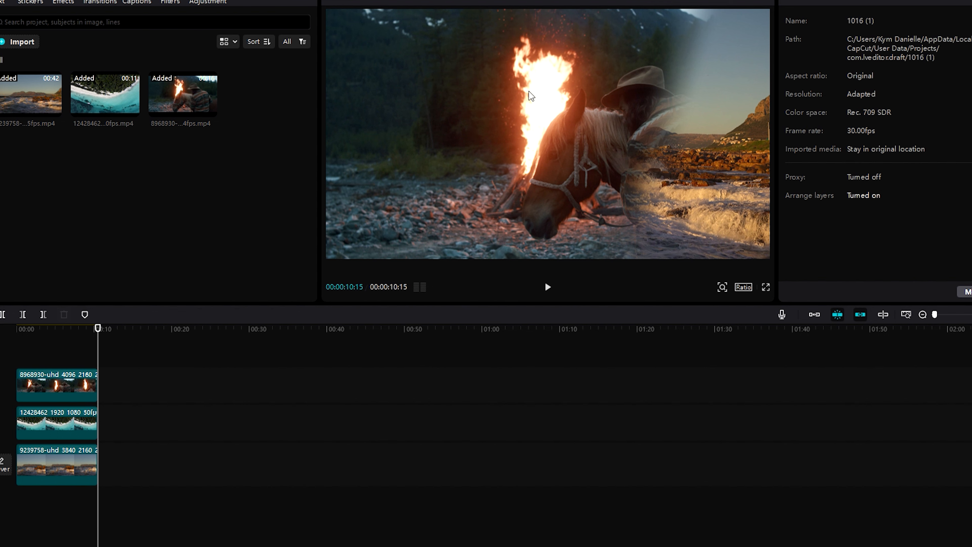
- Move the beach clip to the track above the horse clip
left_click_drag(72, 436, 82, 385)
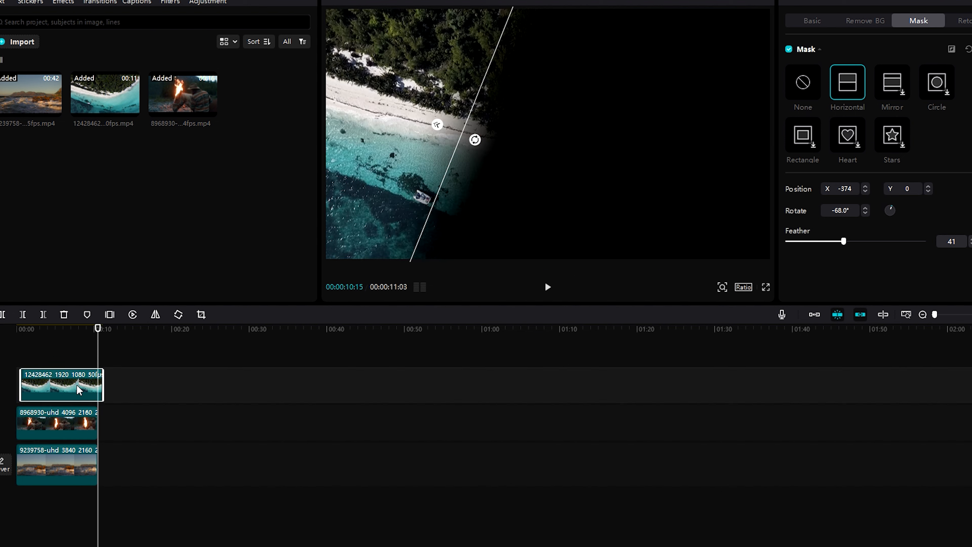
left_click(180, 395)
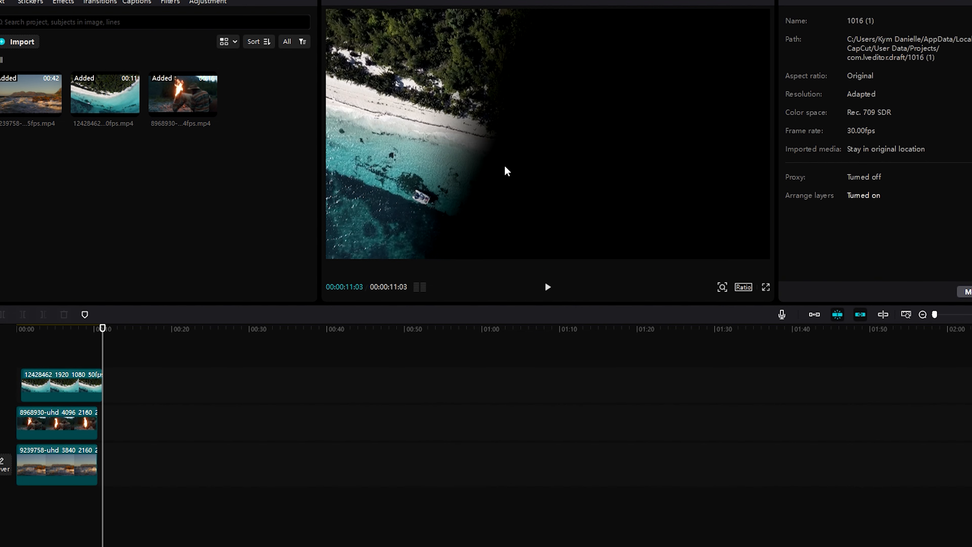
- Align the beach clip on the top track with the start of the timeline and check the composite at about 5 seconds
left_click(79, 379)
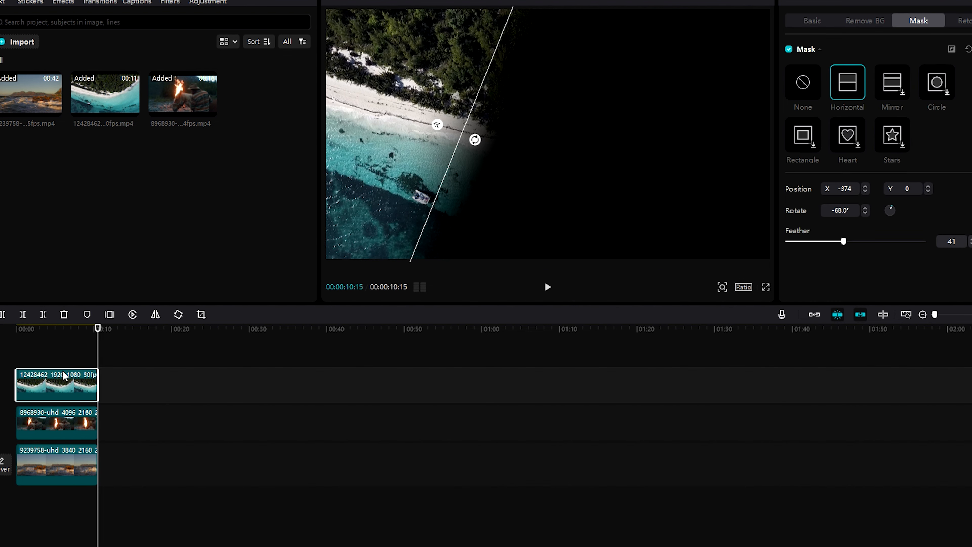
left_click(63, 337)
mouse_move(63, 339)
left_mouse_down()
mouse_move(101, 340)
mouse_move(58, 335)
left_mouse_up()
left_click(126, 391)
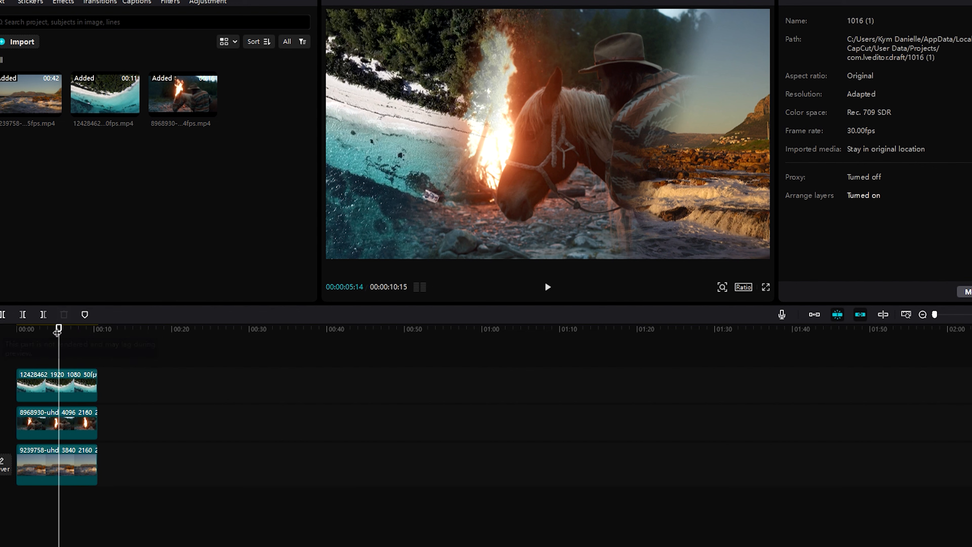
- Play the feathered three-clip composite from the start for about 5 seconds and pause it
left_click_drag(58, 332, 19, 328)
left_click(548, 286)
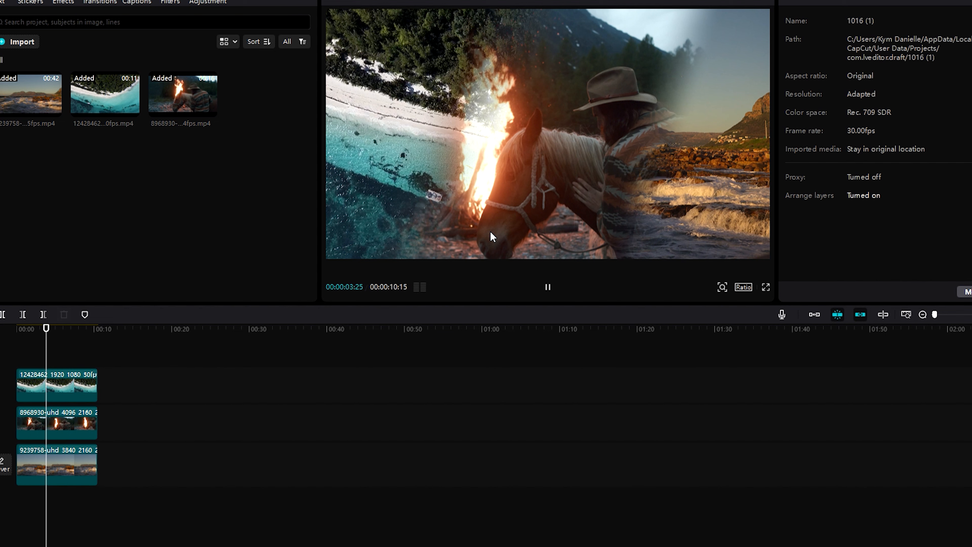
left_click(548, 287)
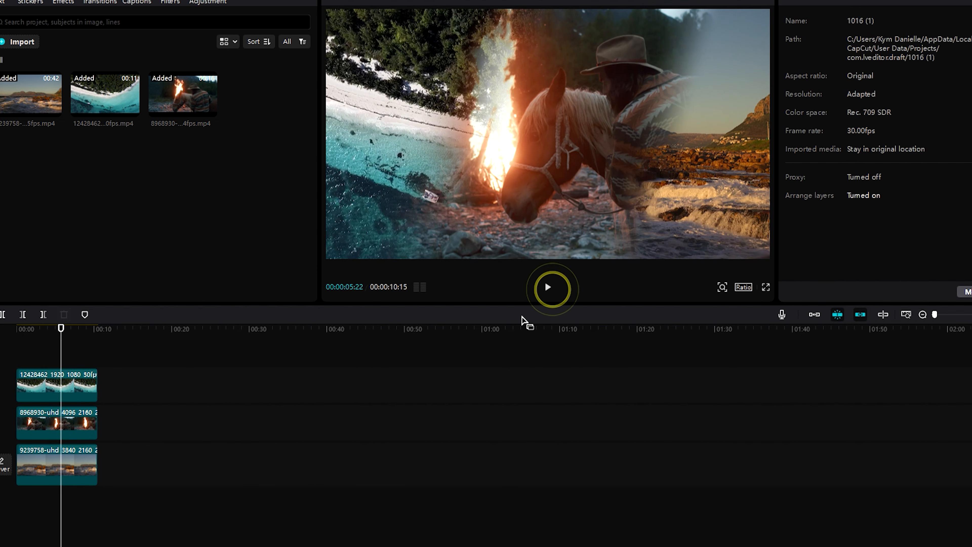
- Set the mask feather to 0 on both the beach clip and the horse clip
left_click(71, 377)
left_click_drag(845, 241, 757, 242)
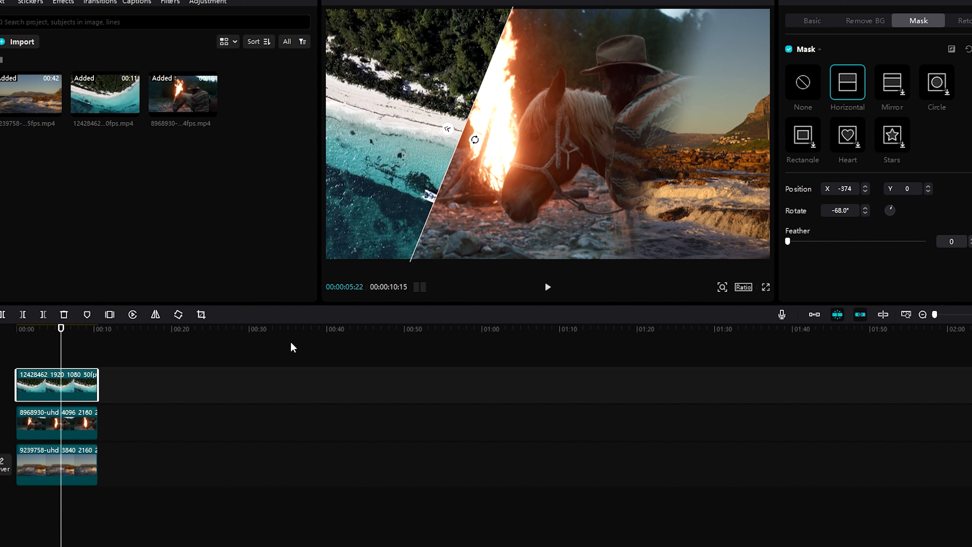
left_click(59, 463)
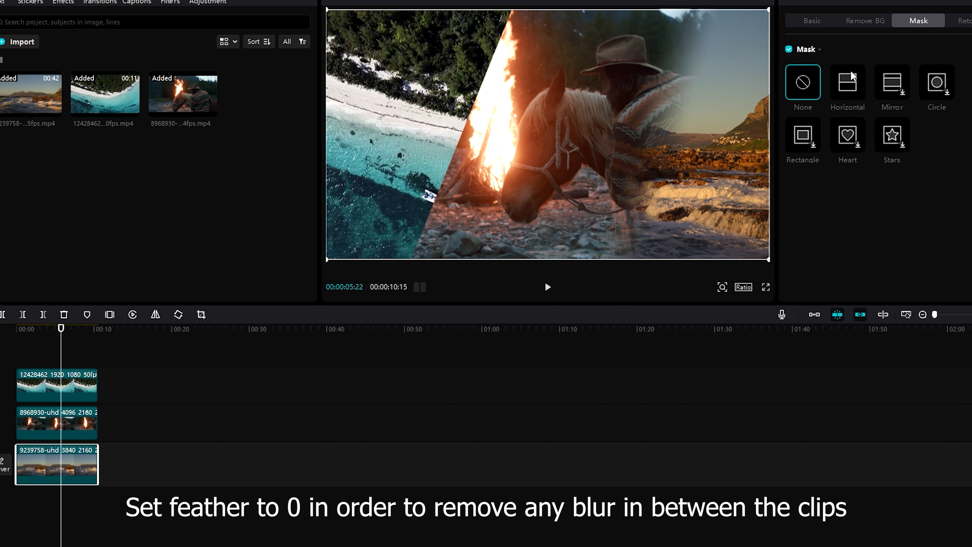
left_click(57, 422)
left_click_drag(821, 241, 788, 241)
left_click(505, 379)
- Play the hard-edged split-screen composite from the start of the timeline to review it
left_click_drag(66, 330, 22, 332)
left_click(548, 287)
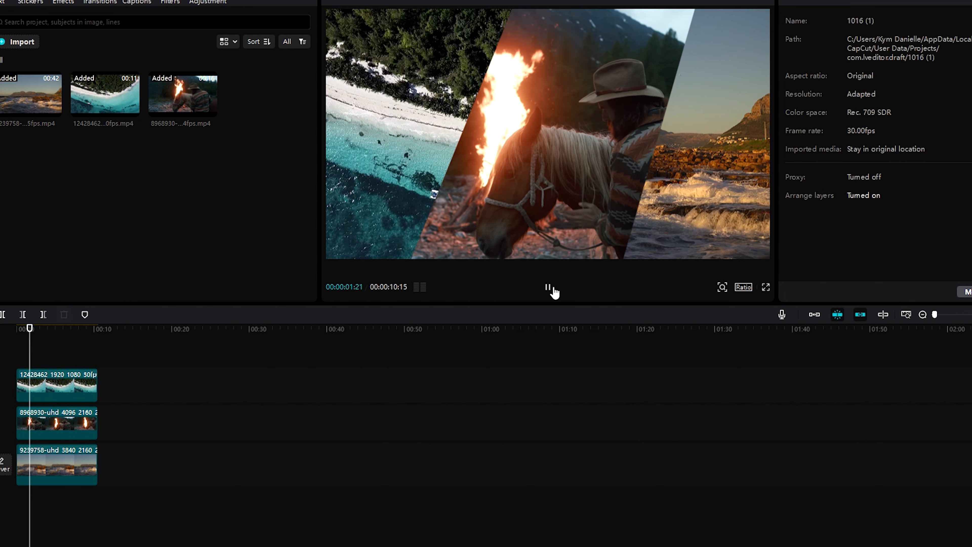
left_click(552, 289)
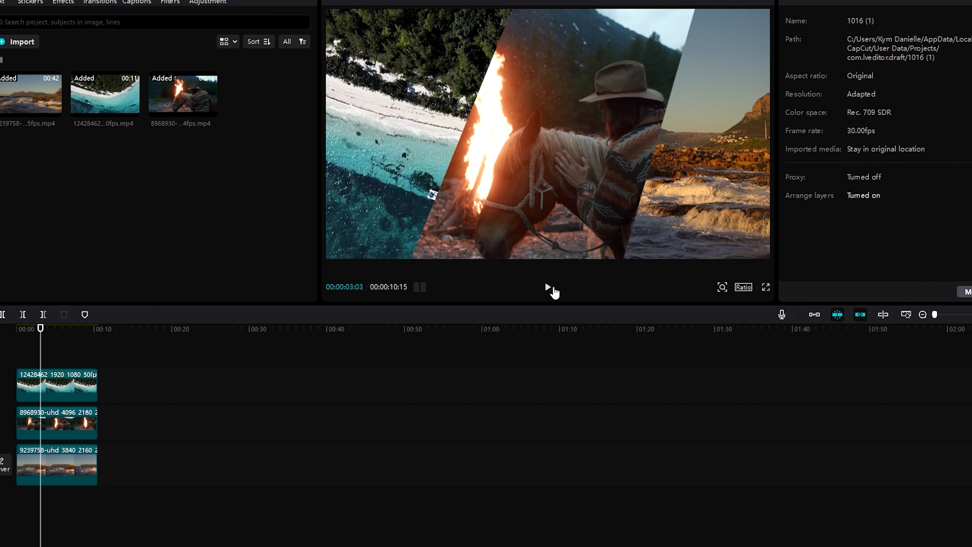
left_click(549, 287)
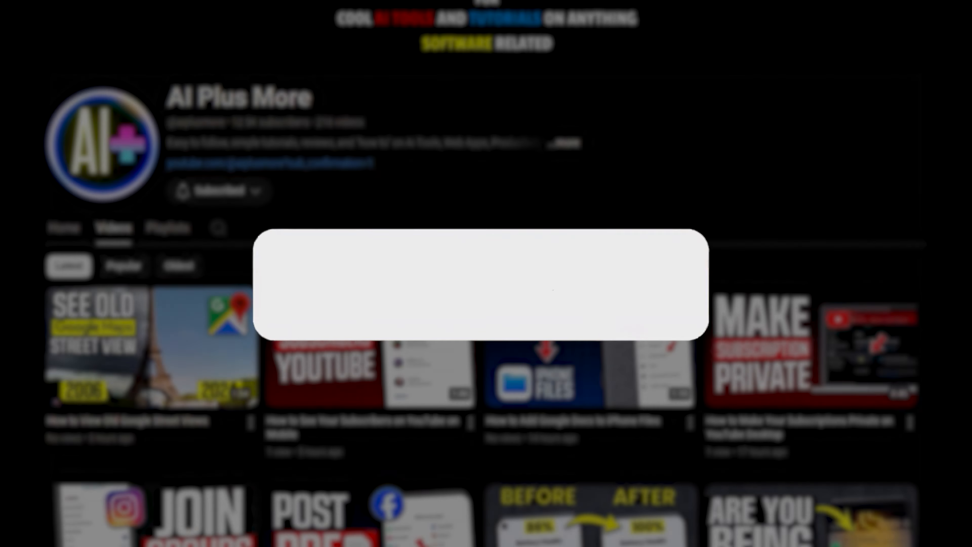